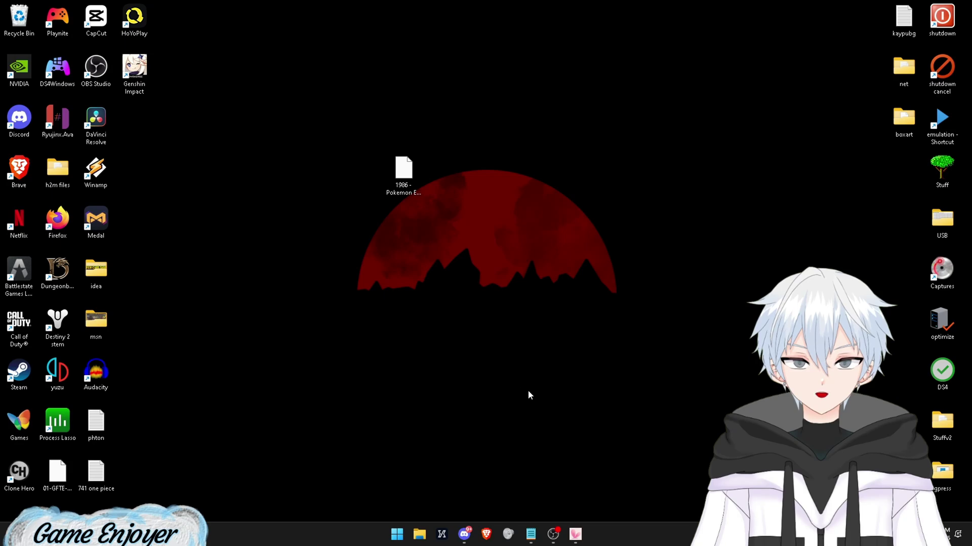
Step: Go to Nemo622's Ko-fi page at ko-fi.com/nemo622 and scroll to the shop items
click(486, 534)
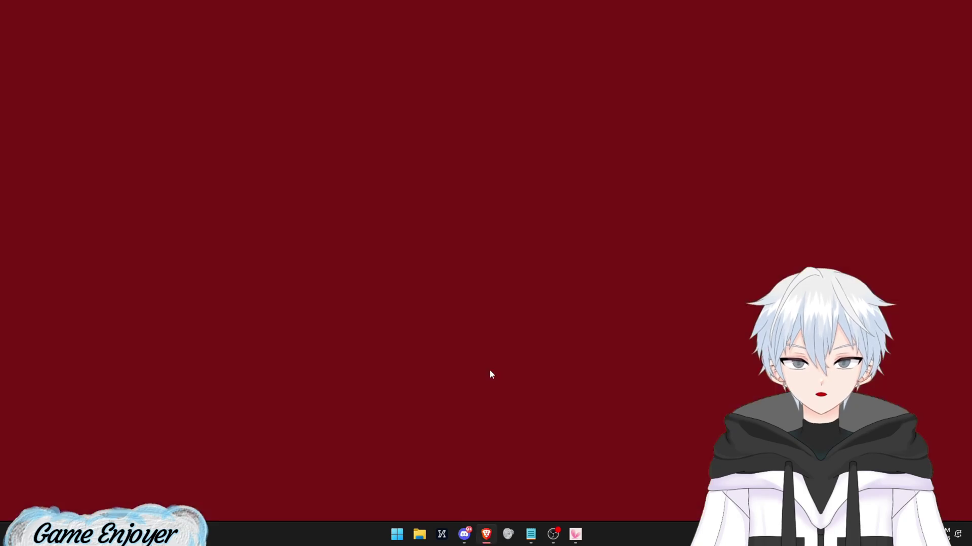
click(259, 27)
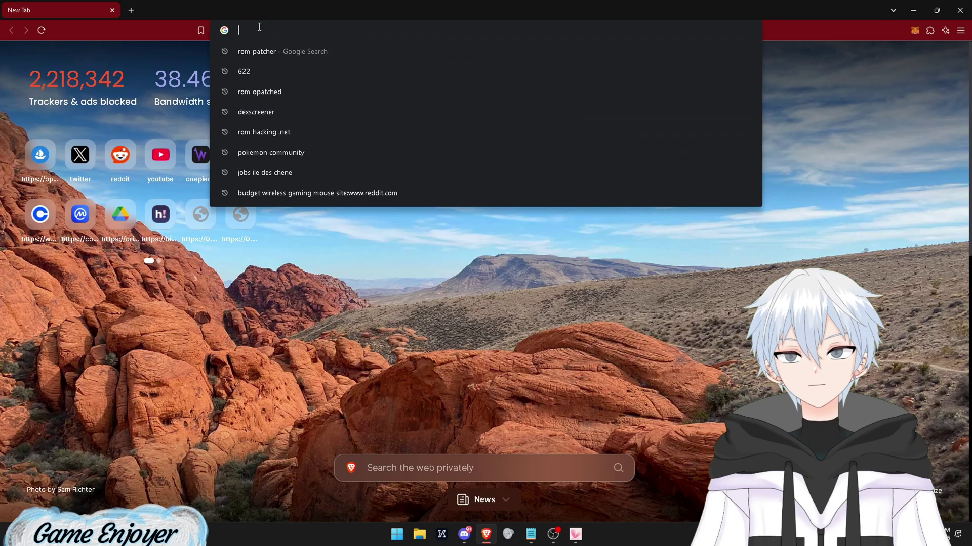
text(522)
key(BackSpace)
key(BackSpace)
key(BackSpace)
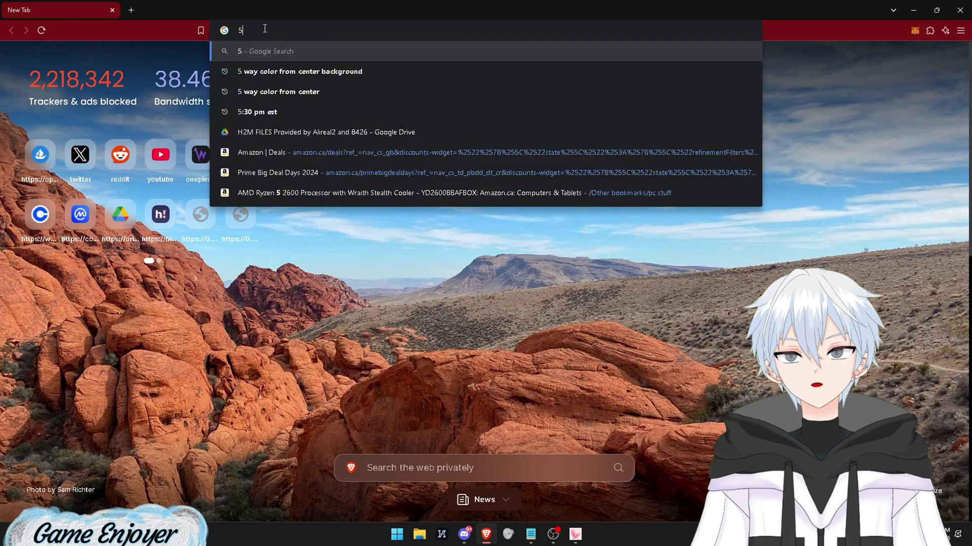
text(622)
click(268, 72)
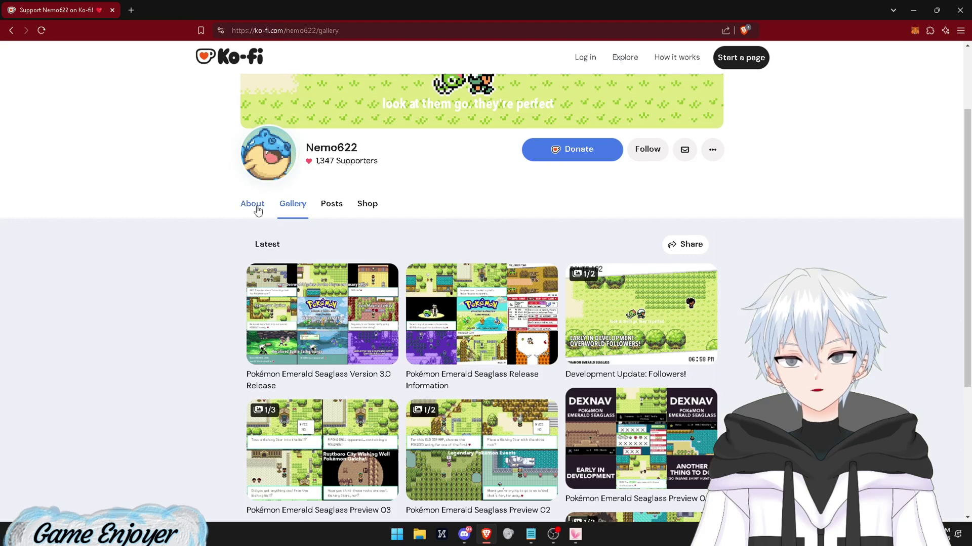
click(257, 211)
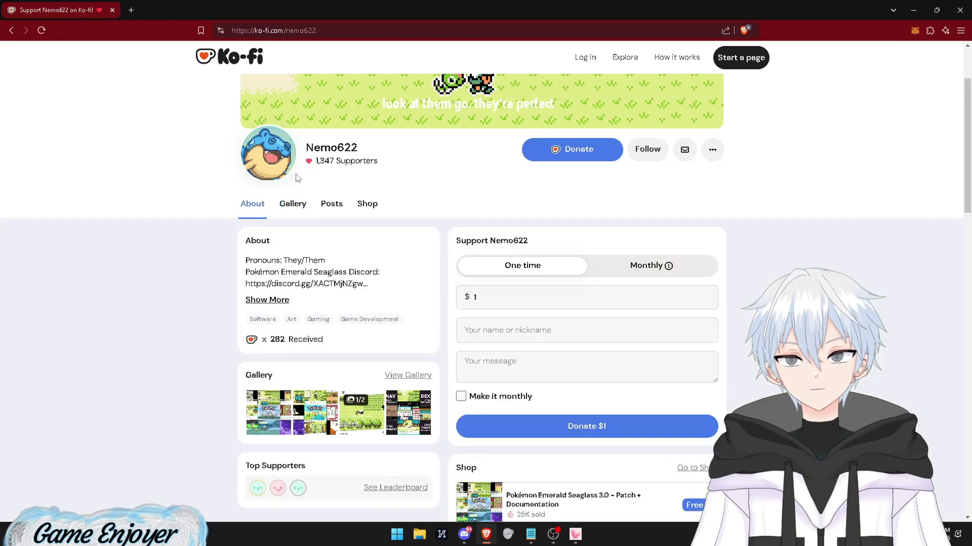
drag(359, 148, 305, 148)
click(436, 160)
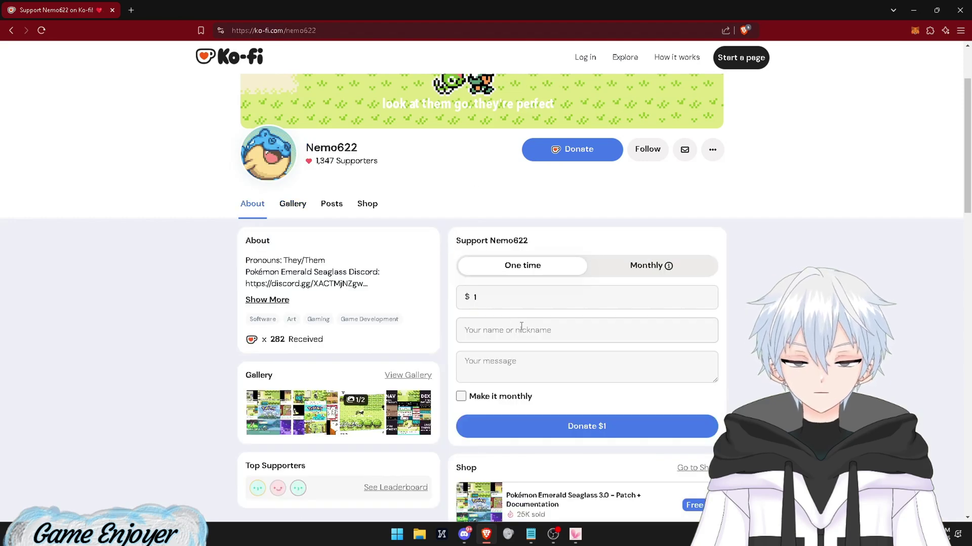
scroll(508, 324, down, 2)
scroll(597, 418, down, 2)
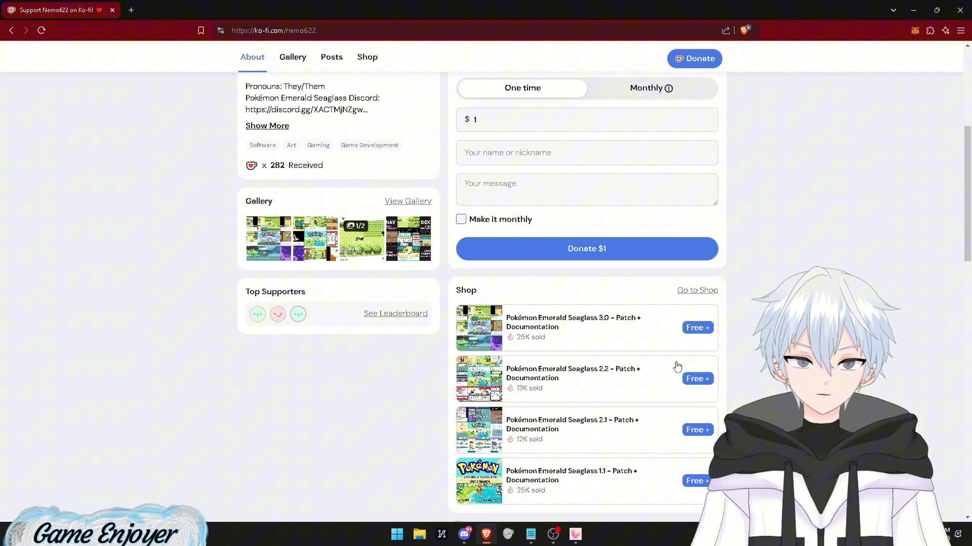
Step: Get the Seaglass 3.0 patch free at $0 through guest checkout
click(696, 329)
click(568, 190)
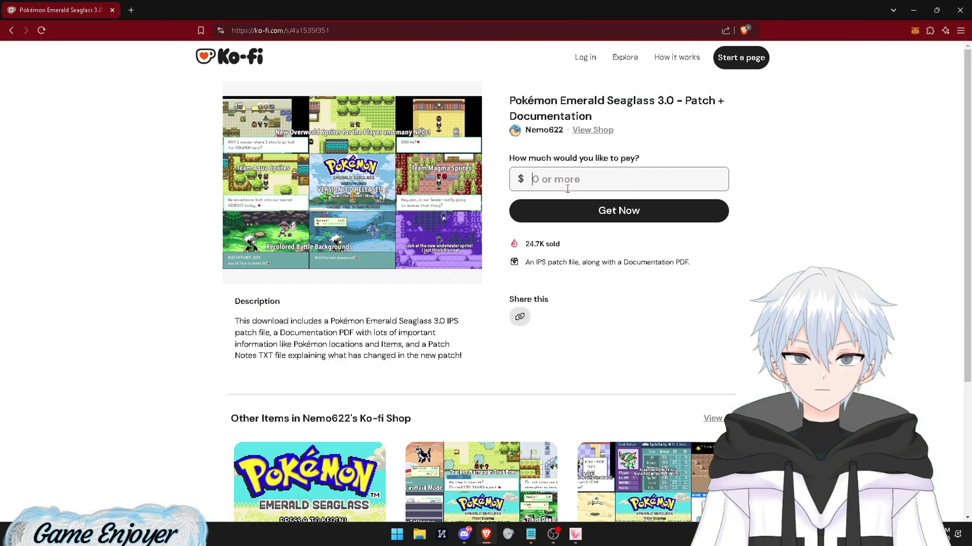
text(0)
click(618, 211)
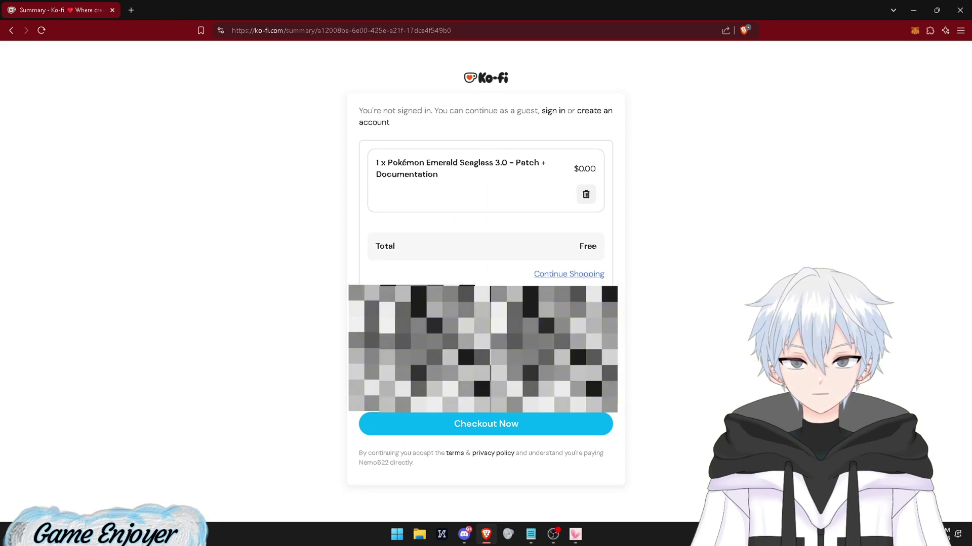
click(466, 423)
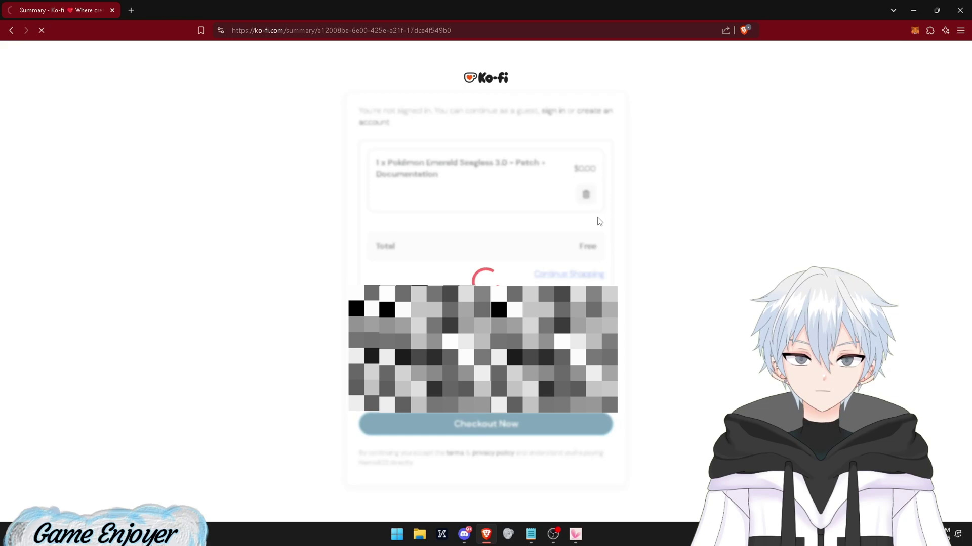
scroll(464, 282, down, 3)
scroll(465, 152, up, 3)
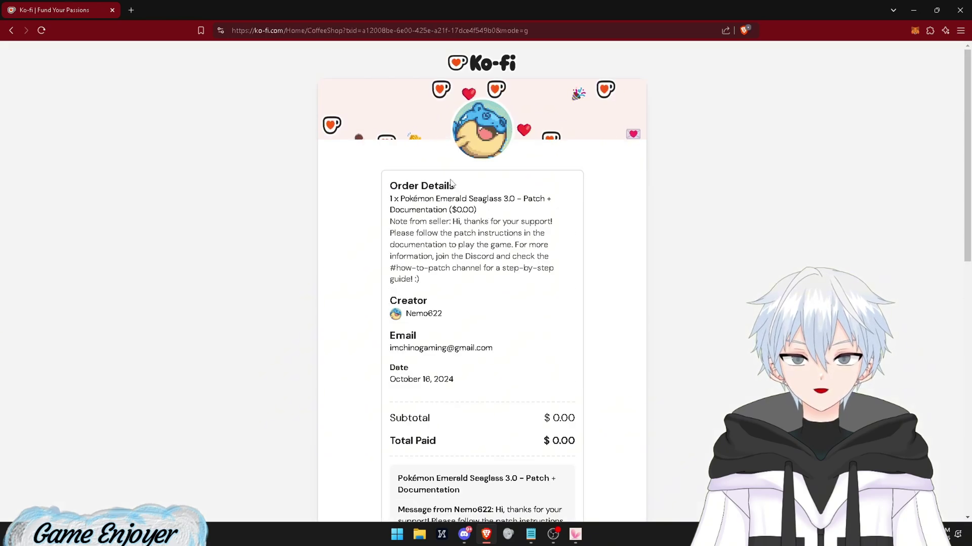
scroll(451, 183, down, 5)
Step: Download EmeraldSeaglass_v3.0.ips from the order's file list
click(455, 357)
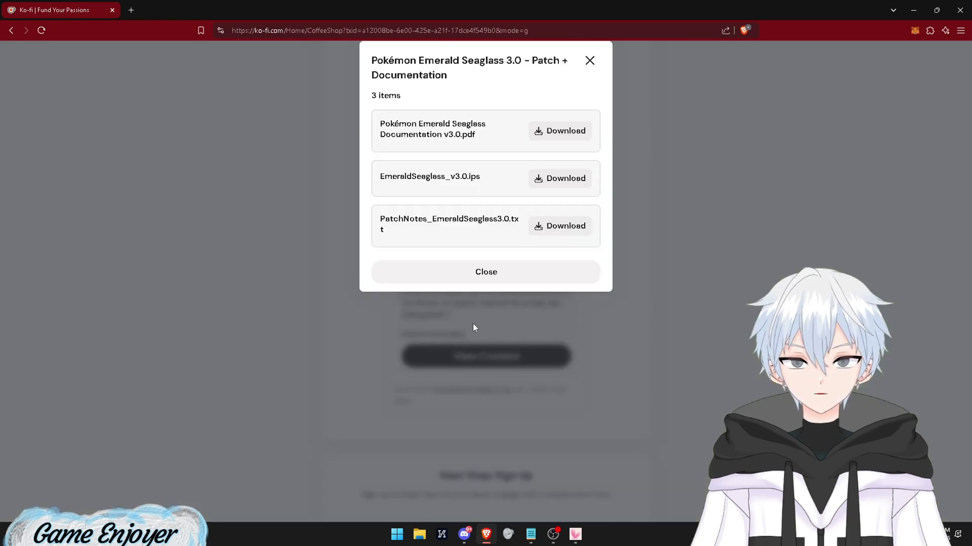
drag(379, 177, 489, 177)
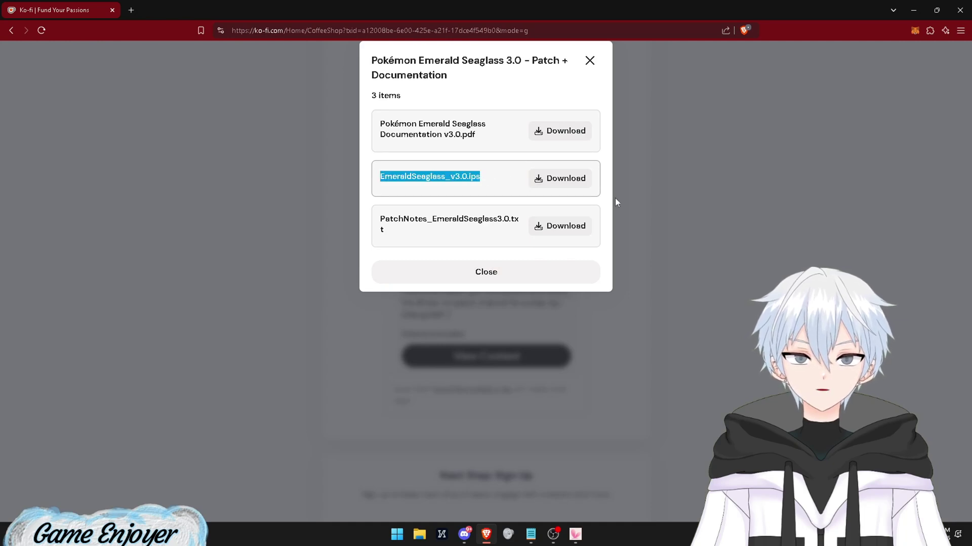
click(568, 182)
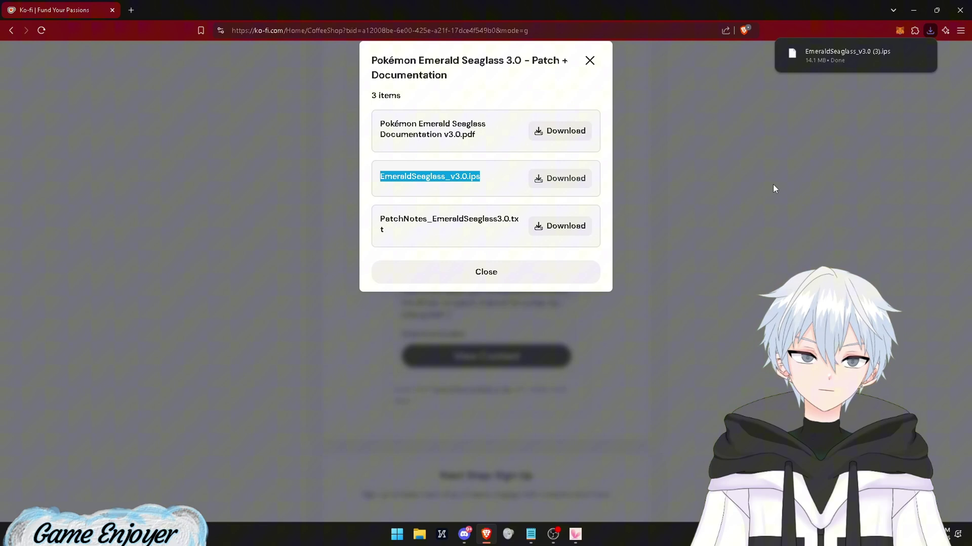
Step: Move the downloaded patch onto the desktop beside the Emerald ROM
click(938, 9)
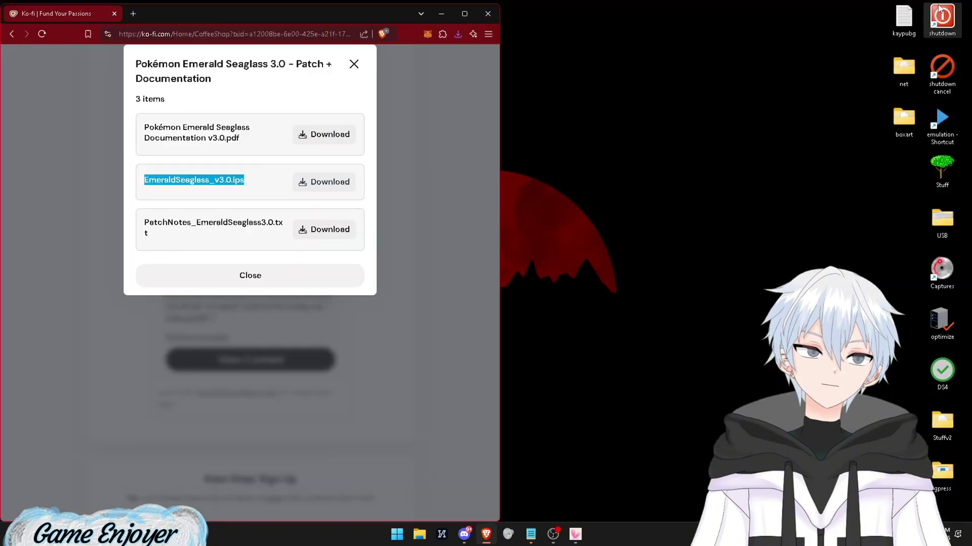
click(458, 35)
mouse_move(354, 78)
mouse_down()
mouse_move(572, 128)
mouse_move(633, 76)
mouse_move(433, 174)
mouse_up()
click(442, 14)
click(404, 188)
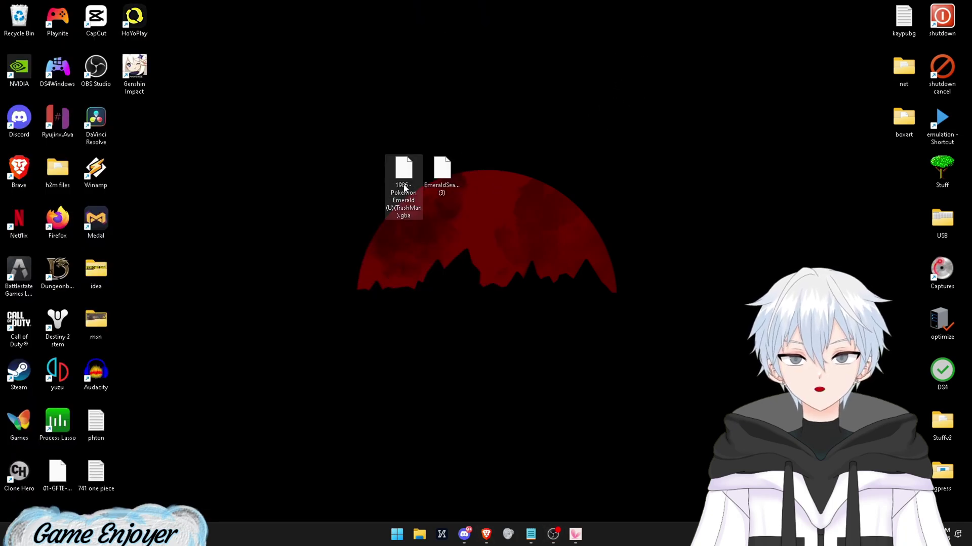
click(445, 188)
click(485, 532)
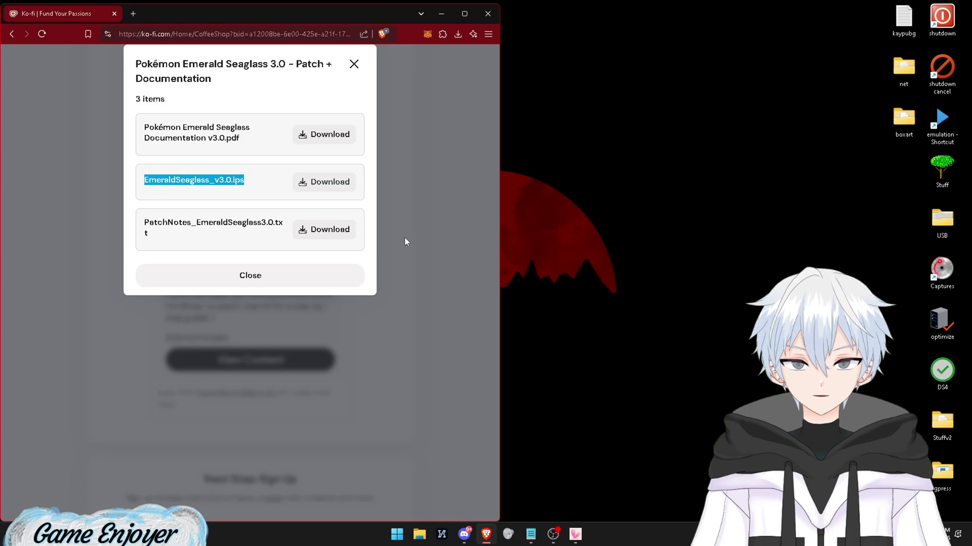
Step: Search the web for 'rom patcher' in a new tab and open the Rom Patcher JS site
click(463, 15)
click(128, 11)
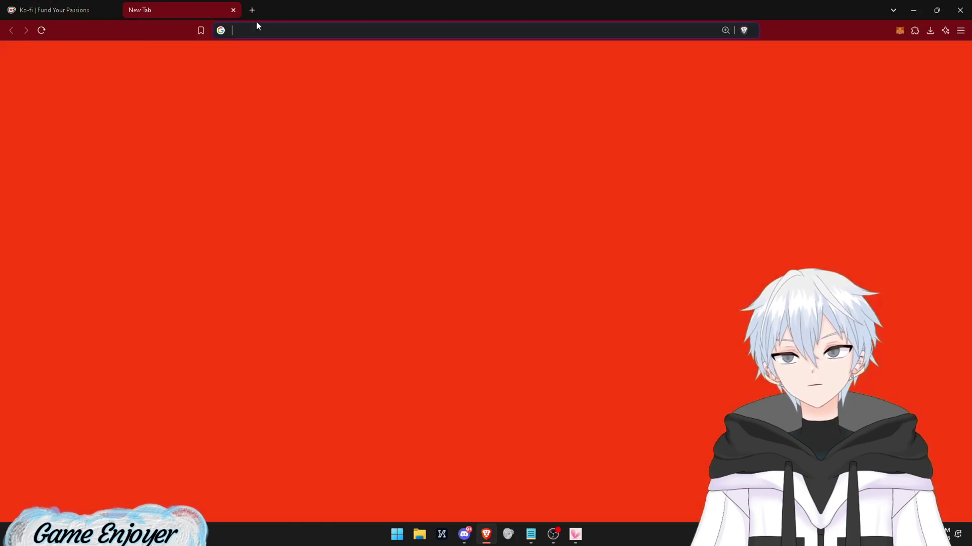
text(ro)
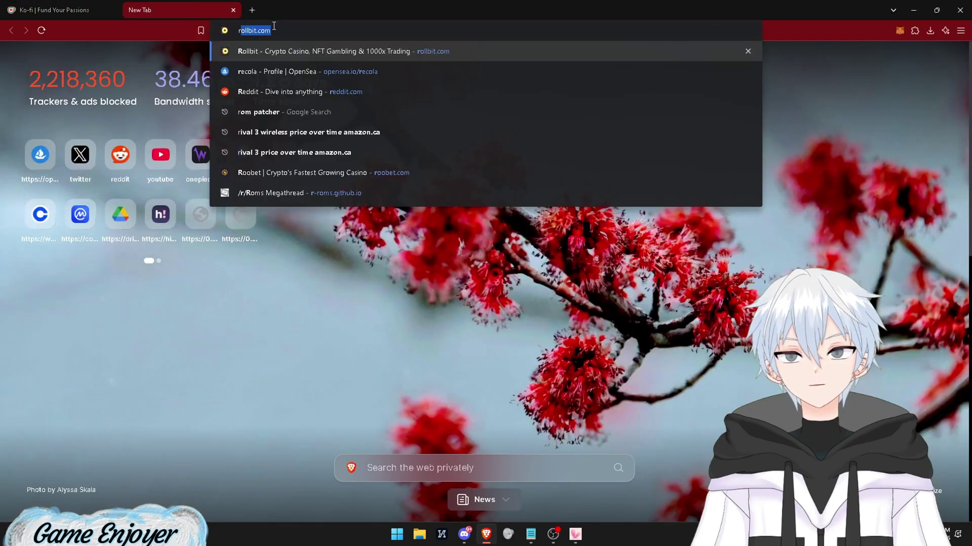
text(m ptaxc)
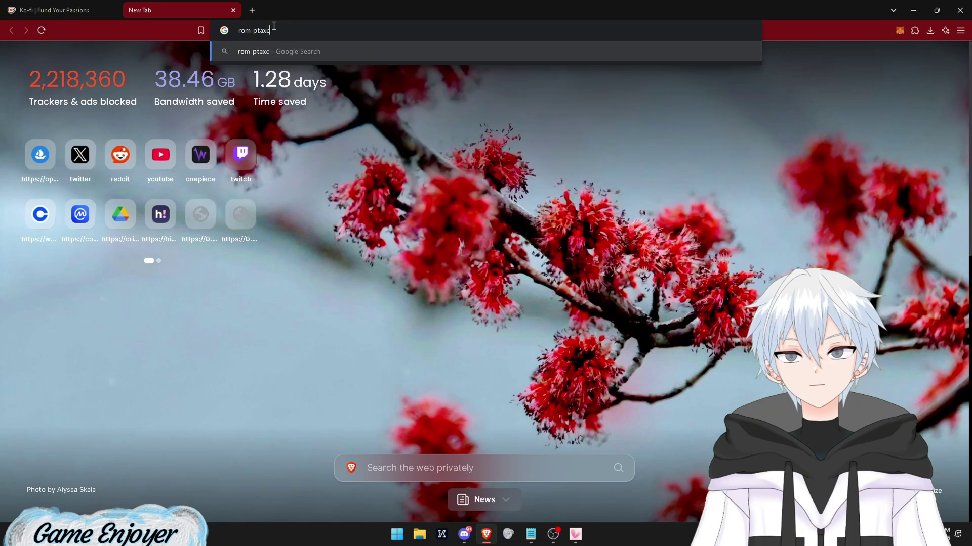
key(BackSpace)
key(BackSpace)
key(BackSpace)
text(atcher)
key(Return)
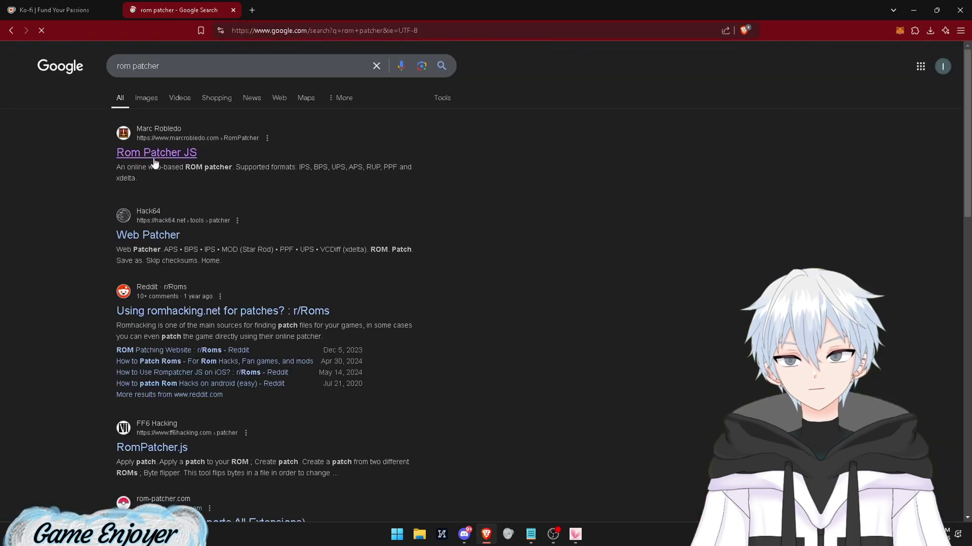
click(155, 160)
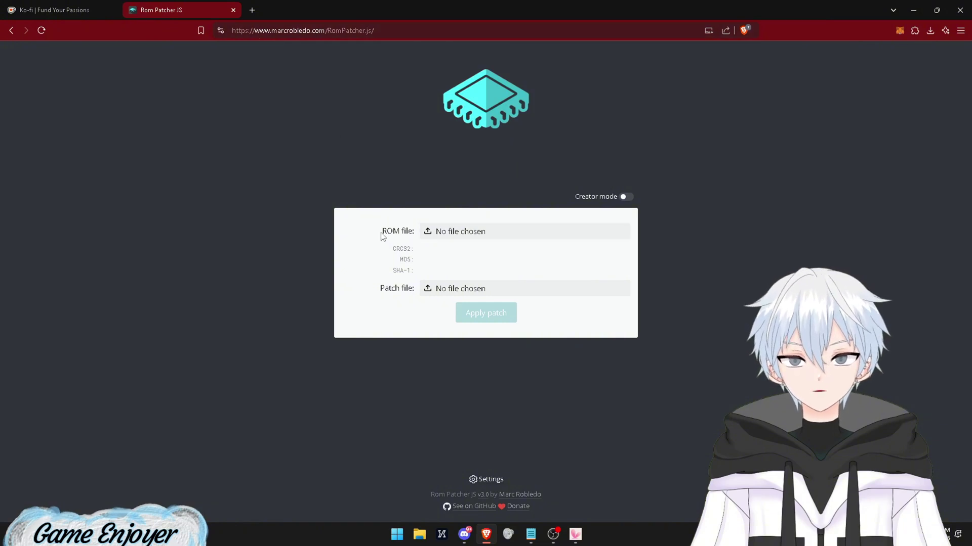
Step: Patch the Desktop Emerald .gba with the EmeraldSeaglass .ips and download the result
click(454, 233)
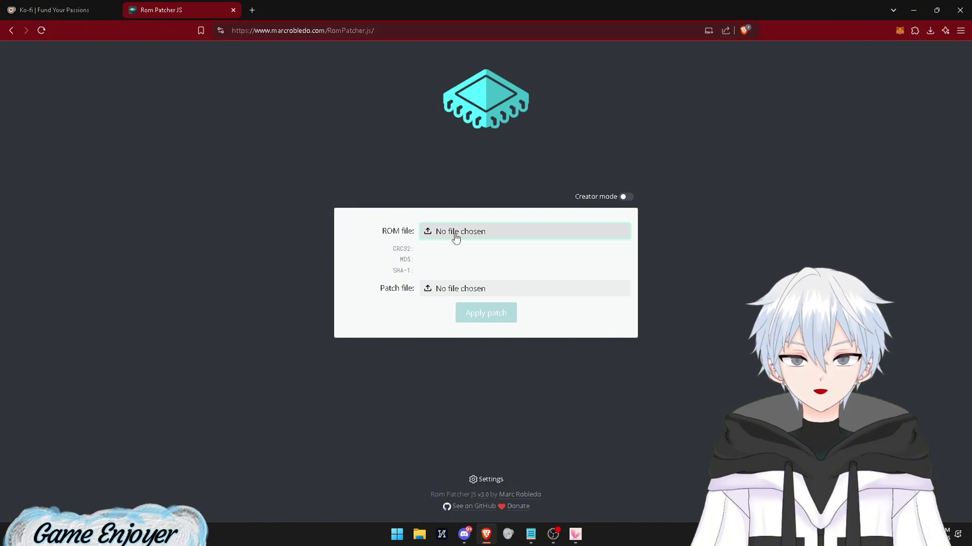
click(31, 122)
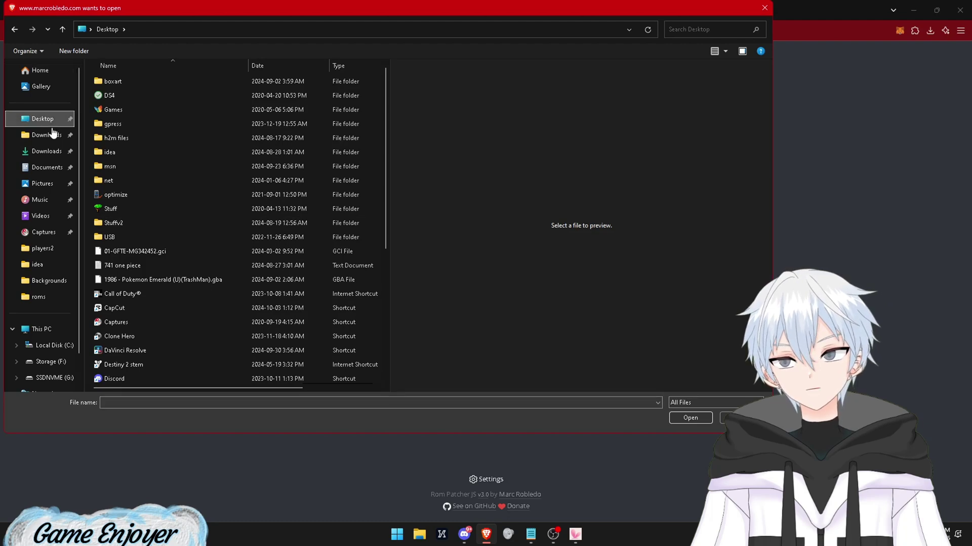
click(153, 280)
click(690, 417)
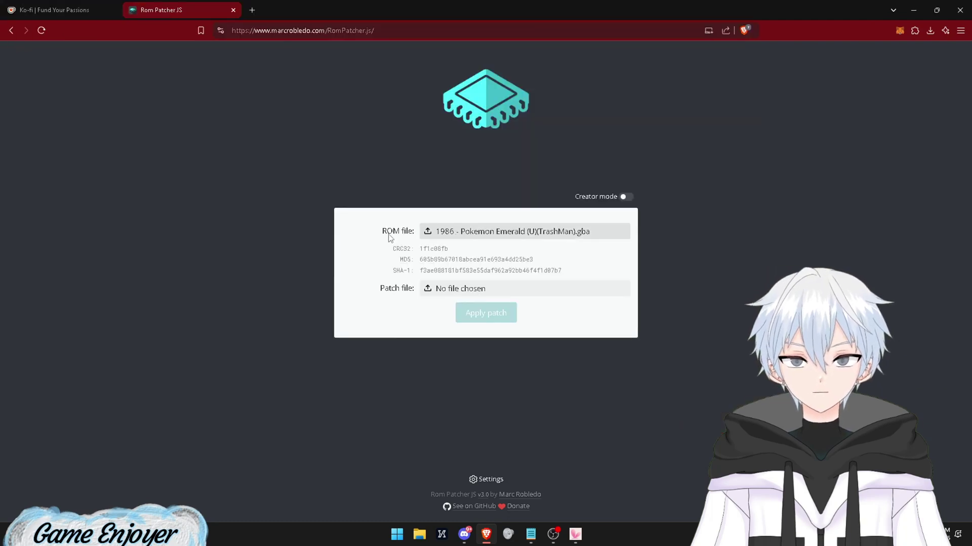
click(442, 297)
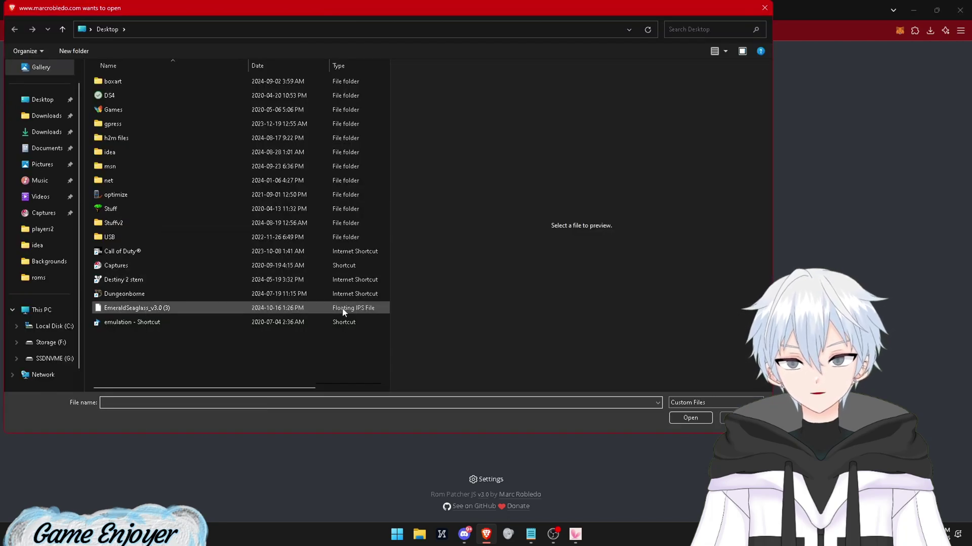
click(195, 307)
click(690, 418)
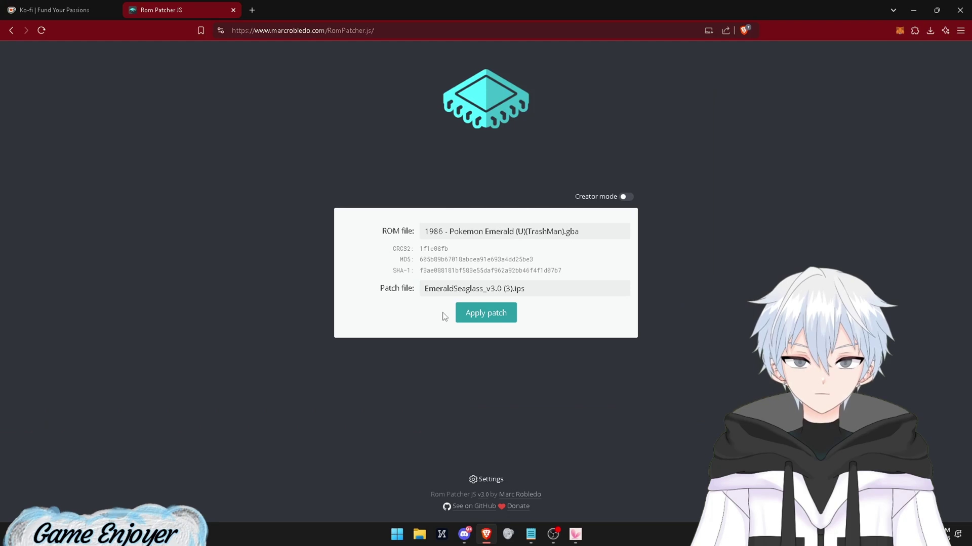
Step: Move the patched .gba from the browser's downloads onto the desktop
click(488, 324)
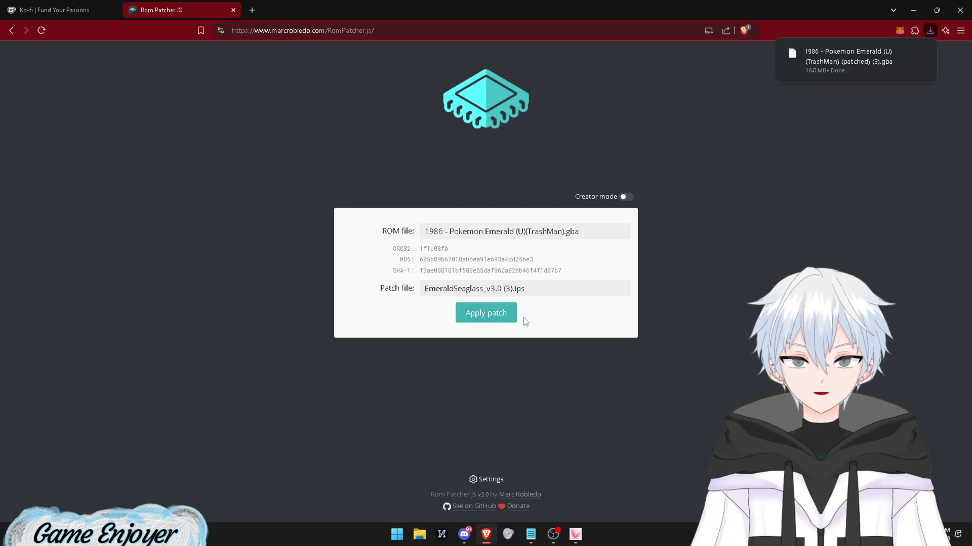
click(934, 11)
click(458, 34)
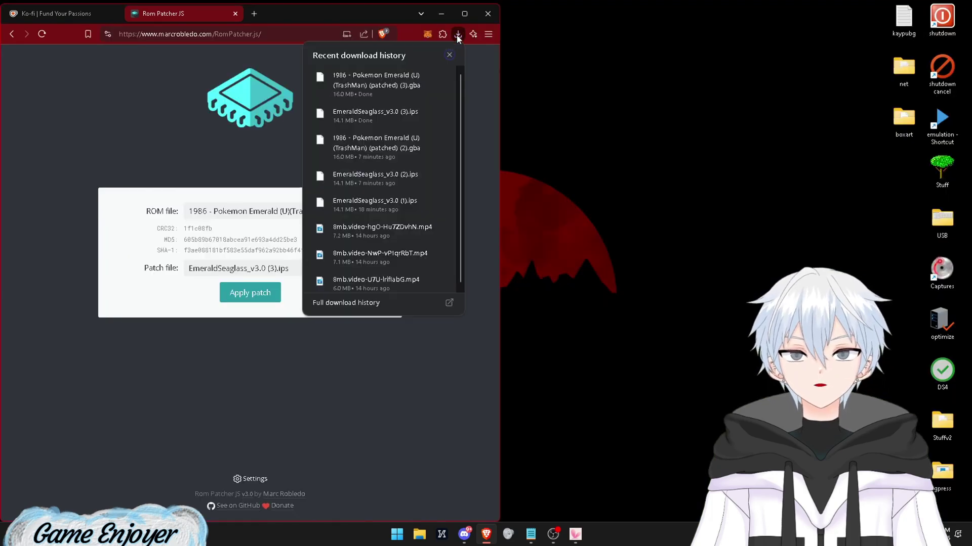
drag(375, 80, 651, 103)
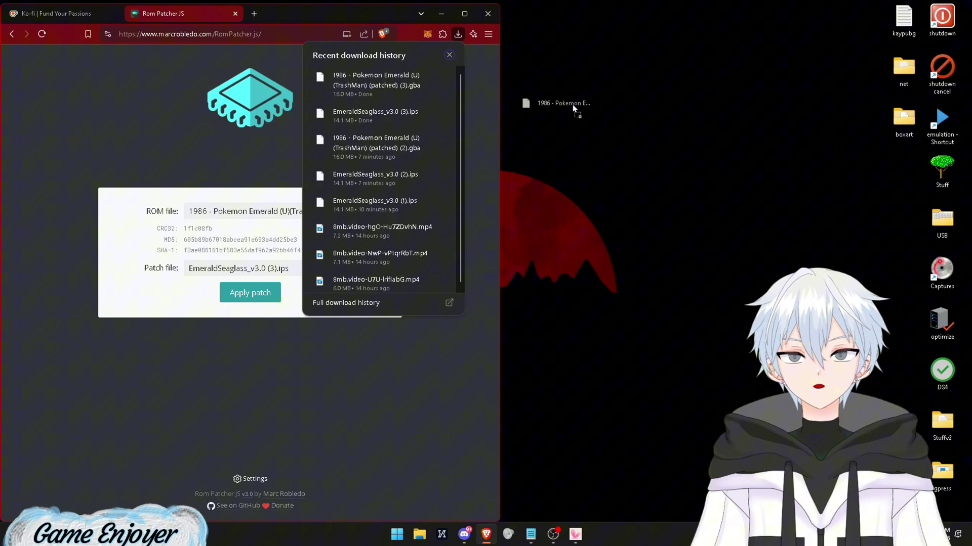
click(442, 14)
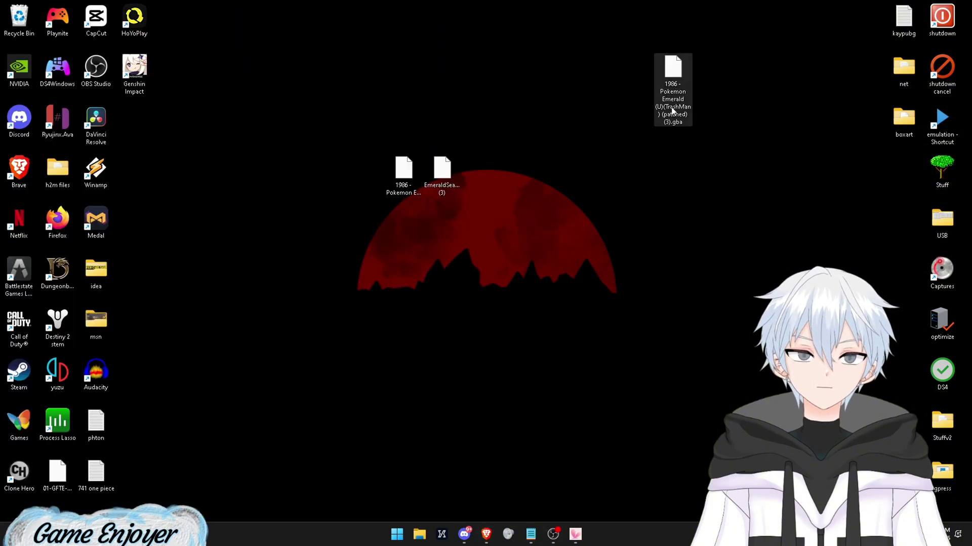
Step: Rename the patched ROM to '1986 - Pokemon Emerald seaglass.gba' and place it beside the other ROM files
key(F2)
drag(672, 125, 666, 117)
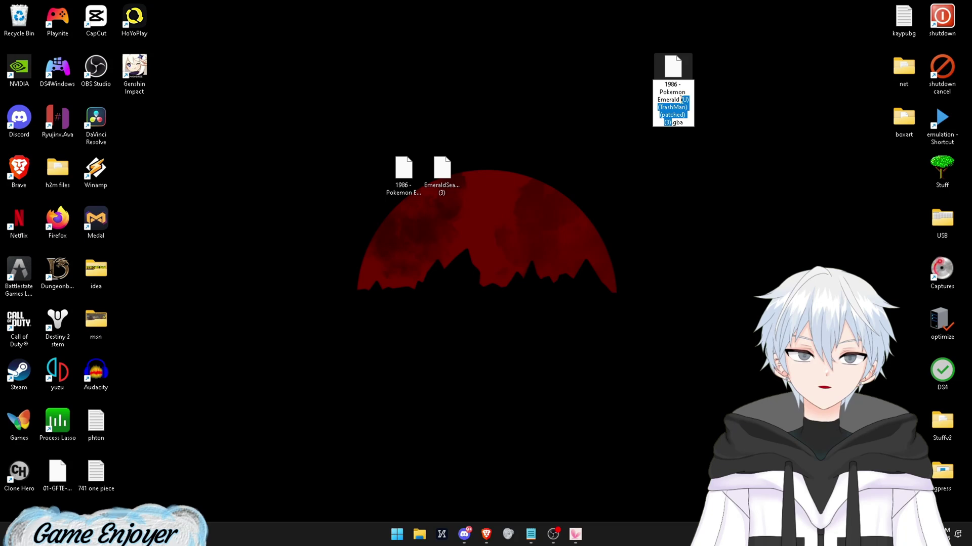
key(BackSpace)
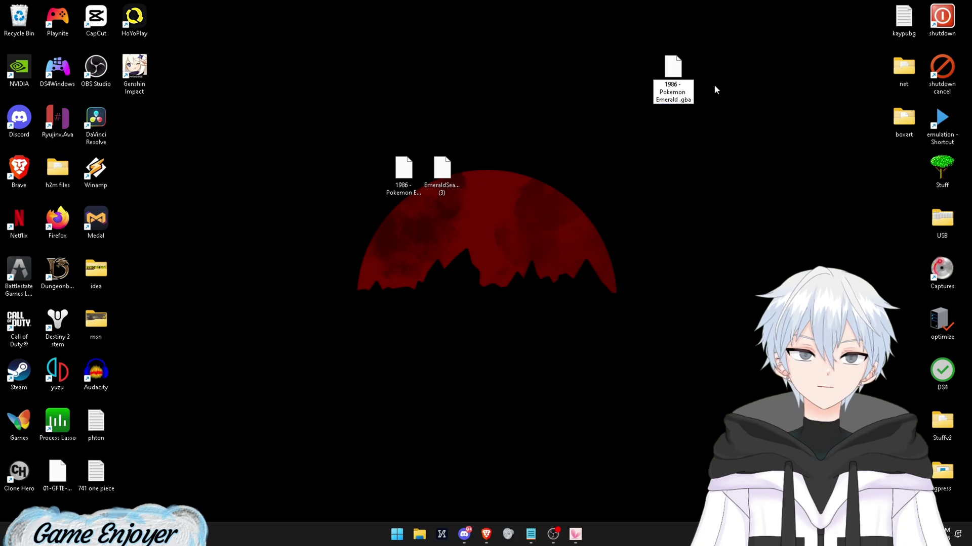
text(seaglass)
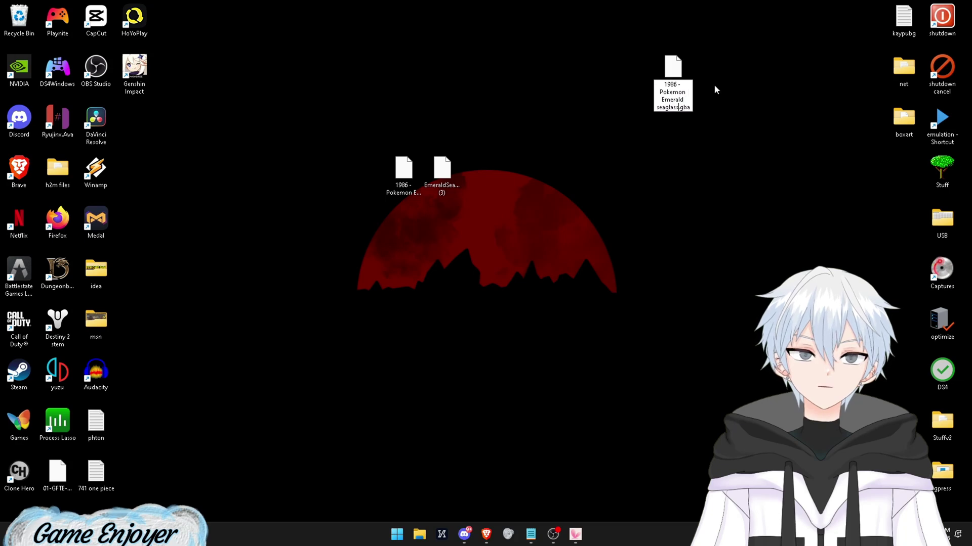
key(Return)
drag(673, 69, 519, 174)
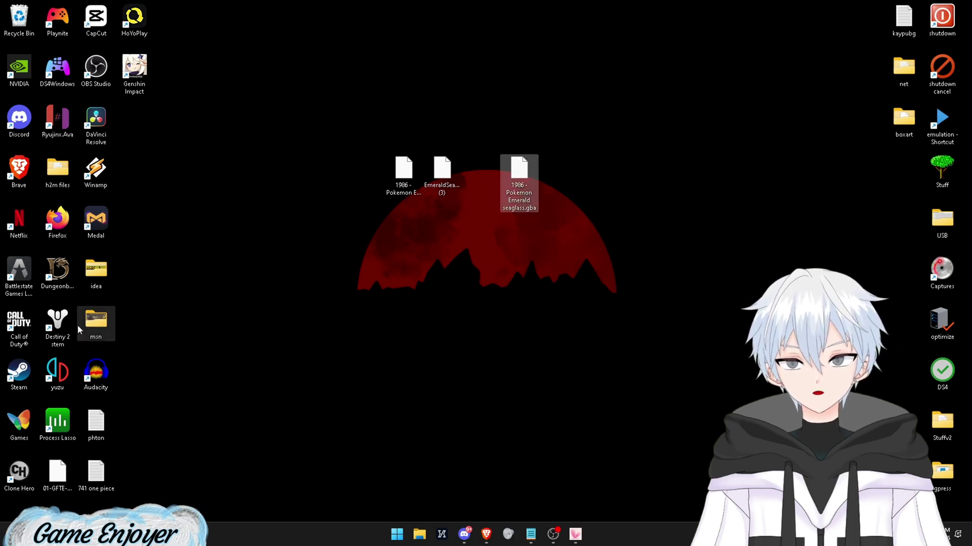
key(alt+Tab)
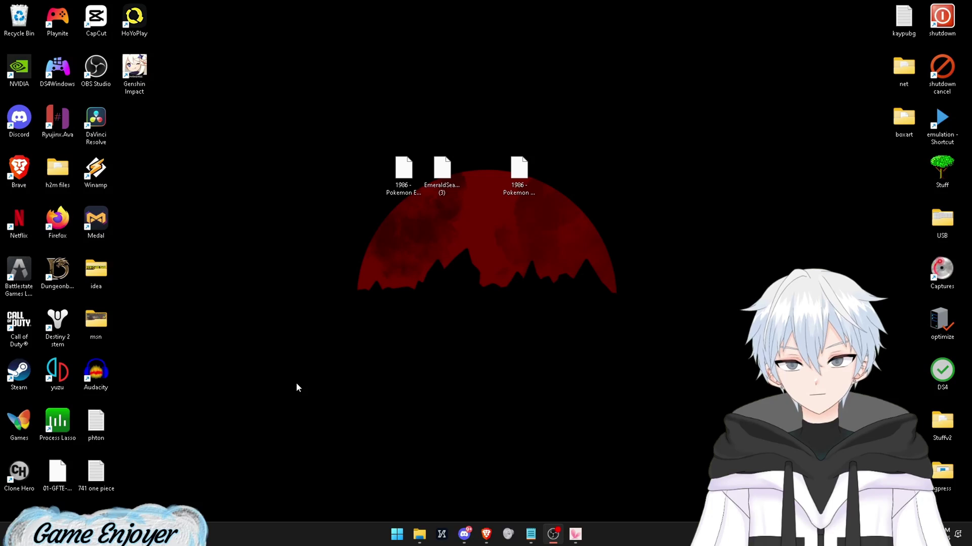
Step: Launch mGBA from the Start search
click(396, 535)
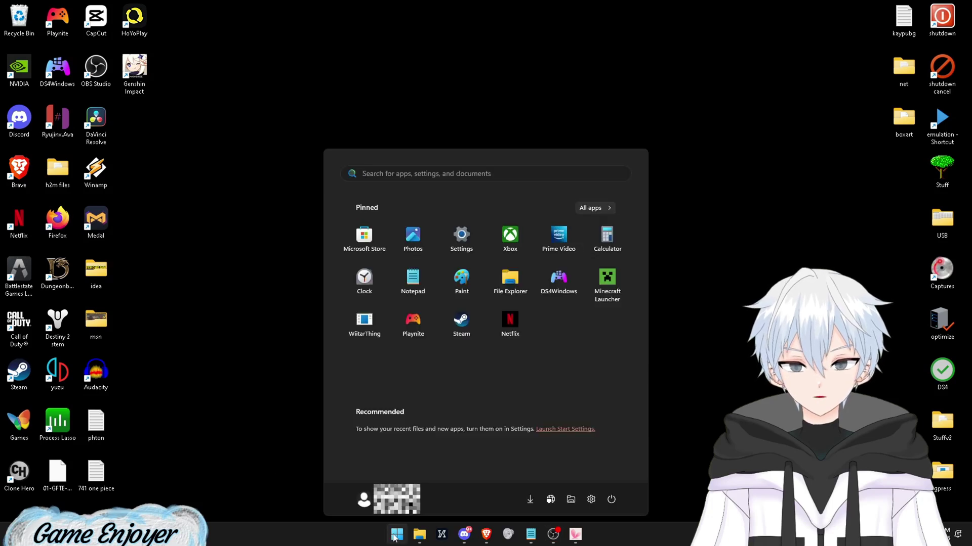
text(mgba)
key(Return)
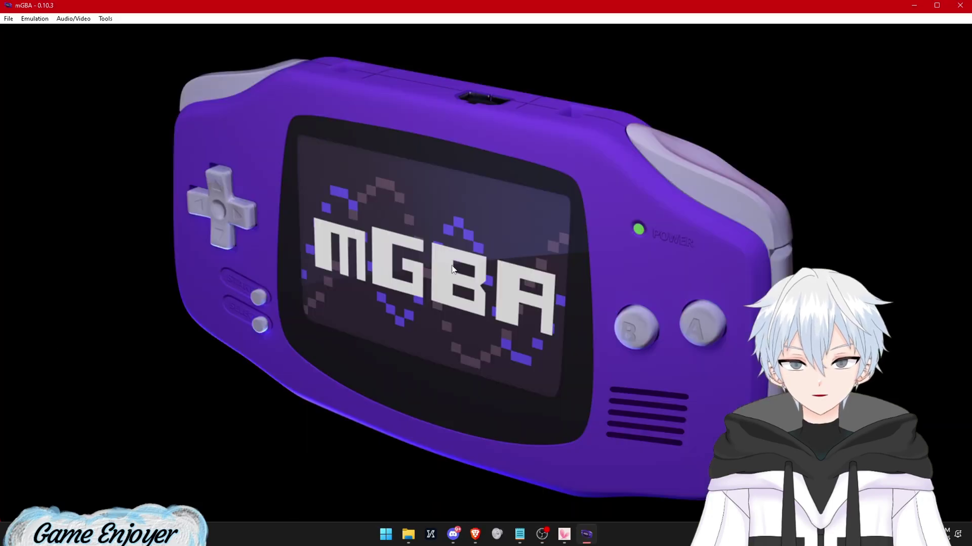
Step: Load the desktop's seaglass .gba ROM with File > Load ROM
click(9, 19)
click(28, 31)
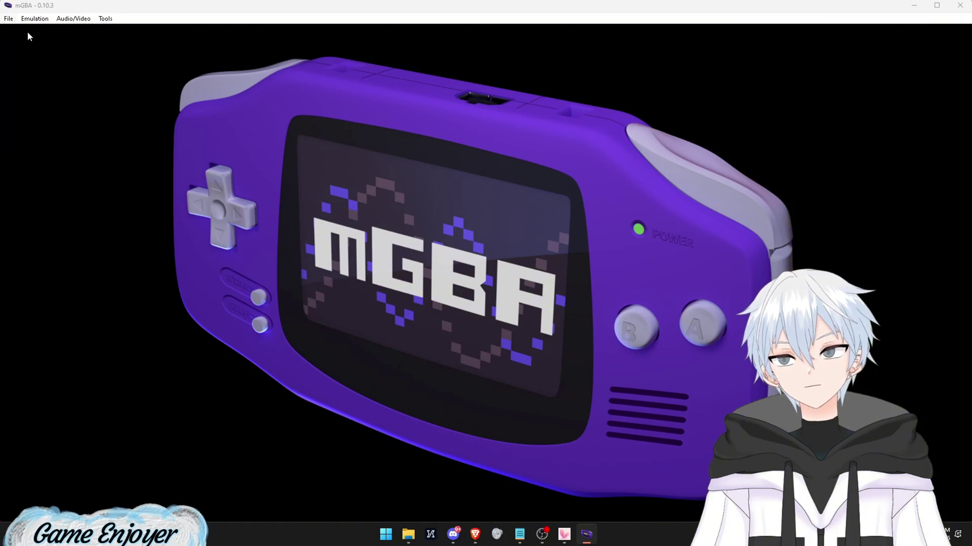
click(43, 113)
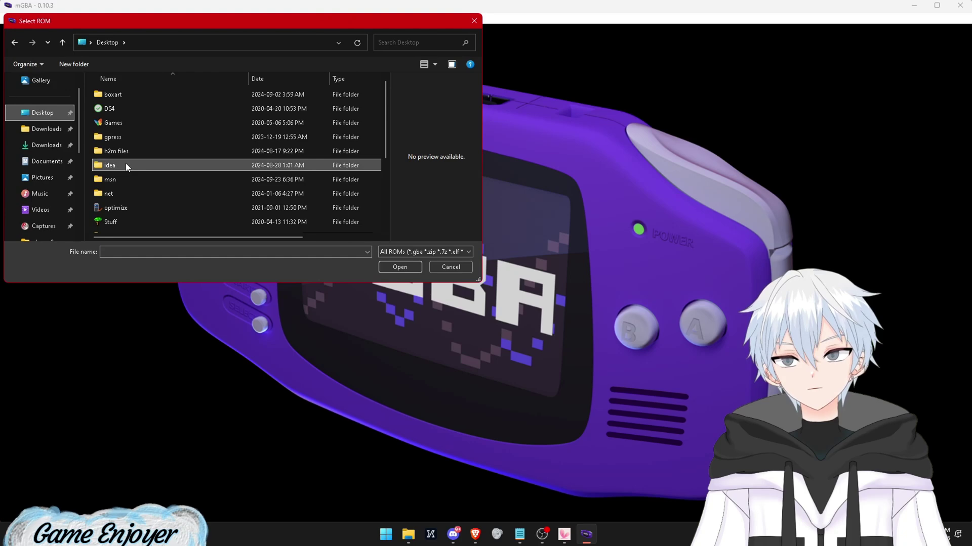
scroll(147, 175, down, 5)
click(160, 157)
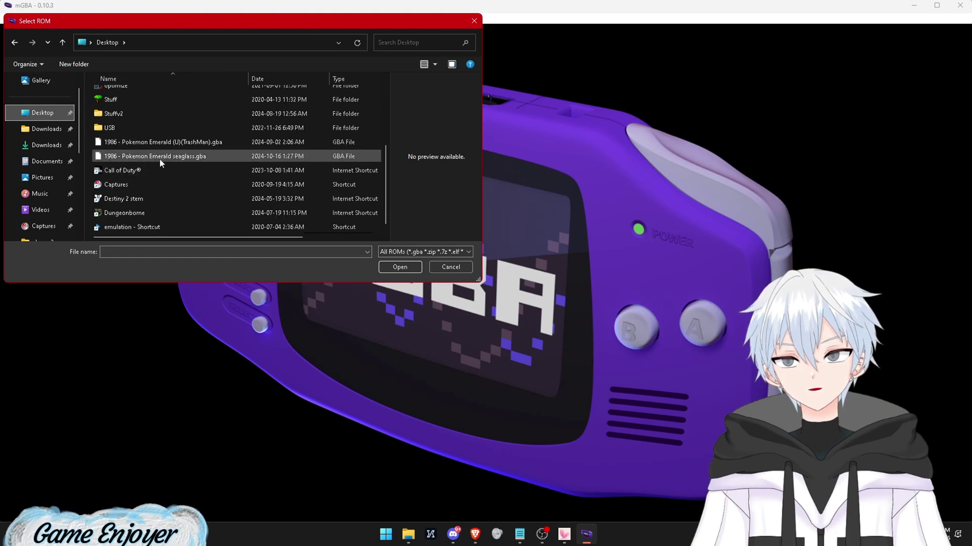
click(393, 264)
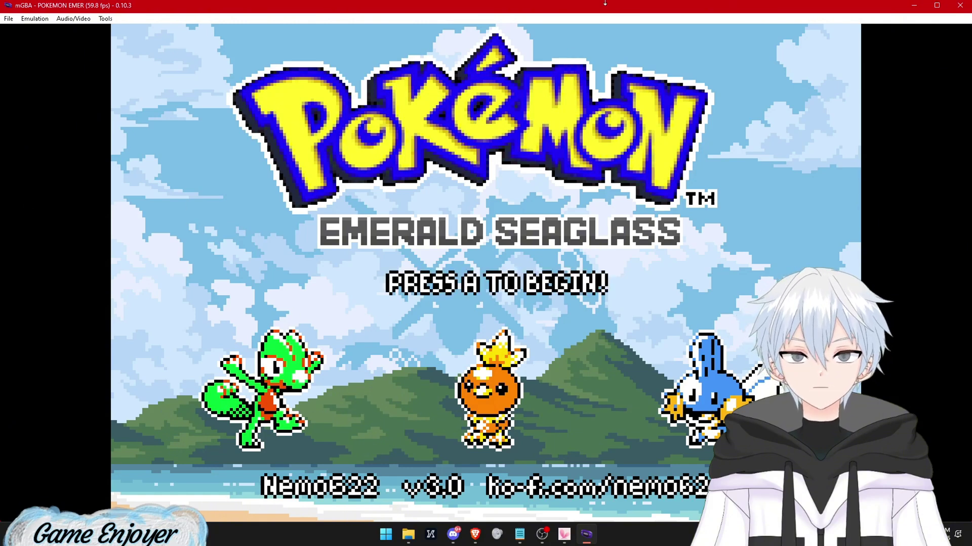
Step: Close the mGBA window showing the Seaglass title screen
click(959, 9)
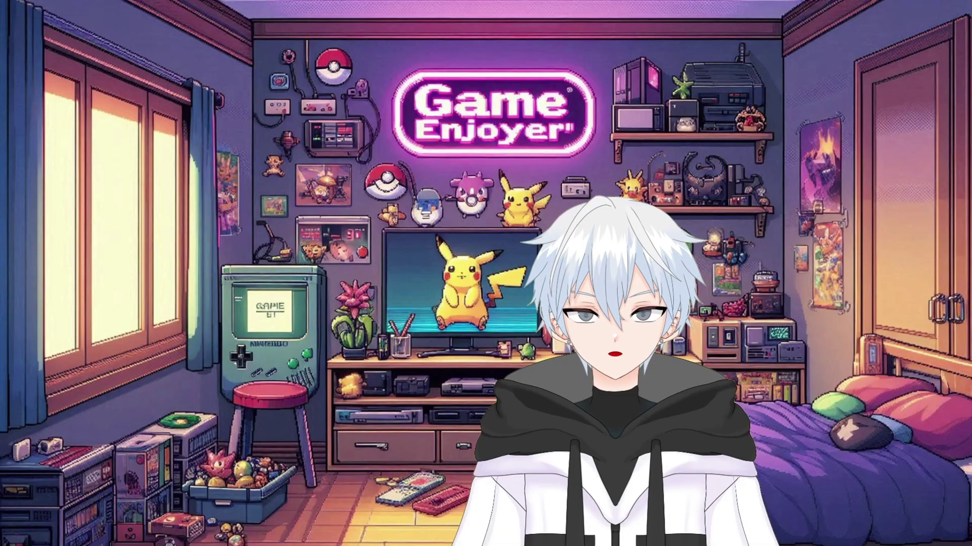